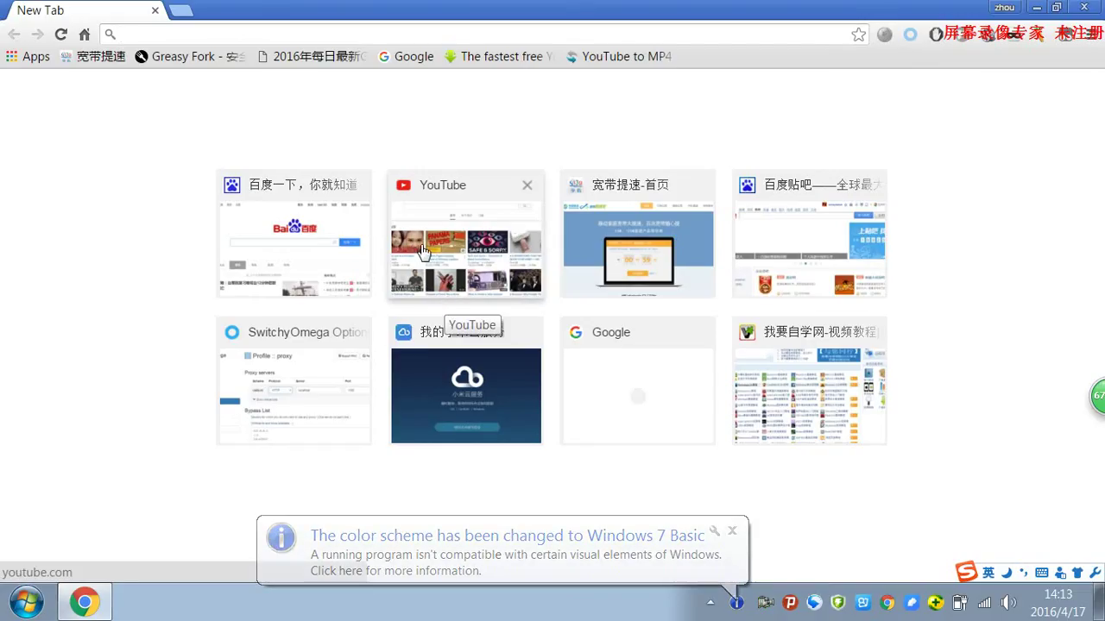
Launch psiphon3.exe from the desktop and close the crashed program's notice.
{"action": "key", "text": "alt+Tab"}
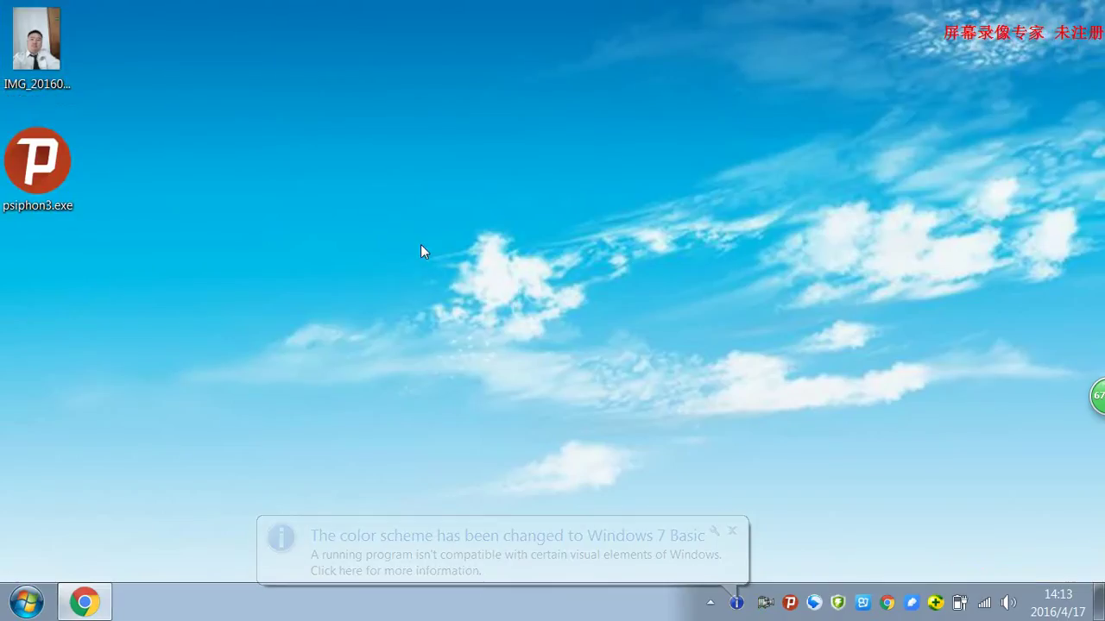
{"action": "key", "text": "alt+Tab"}
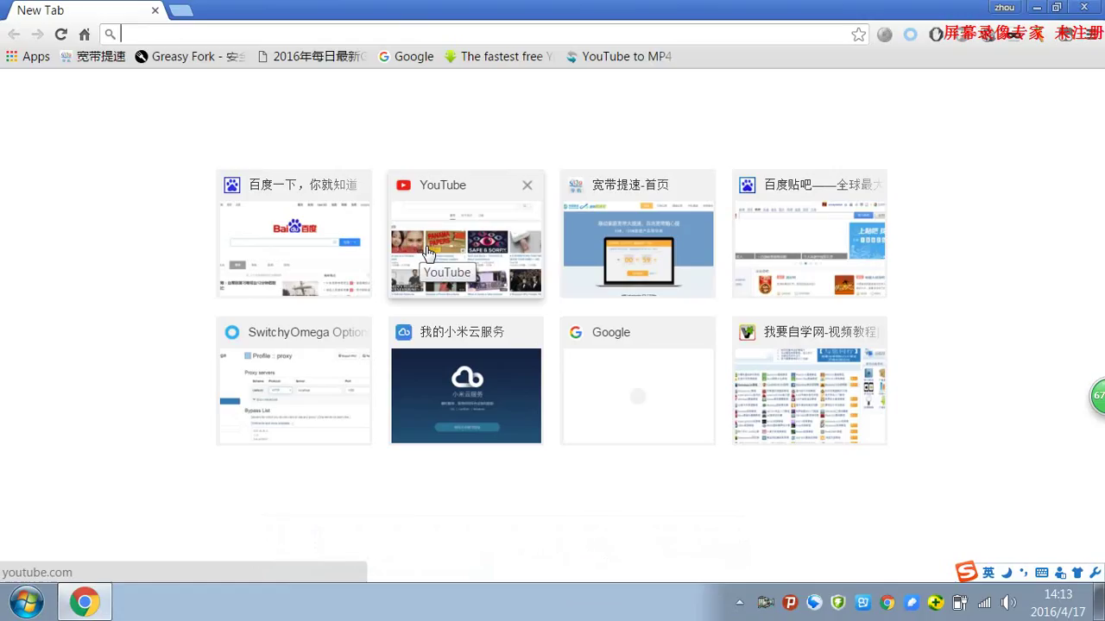
{"action": "key", "text": "super+d"}
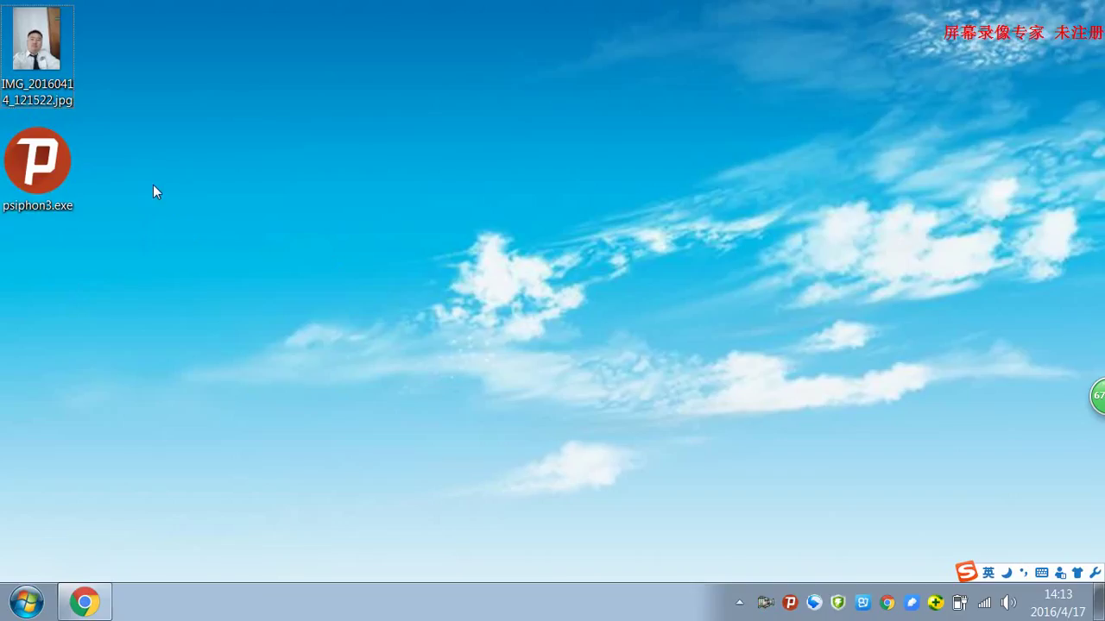
{"action": "left_click_drag", "start_coordinate": [153, 143], "coordinate": [35, 243]}
{"action": "left_click_drag", "start_coordinate": [205, 150], "coordinate": [83, 215]}
{"action": "left_click", "coordinate": [68, 160]}
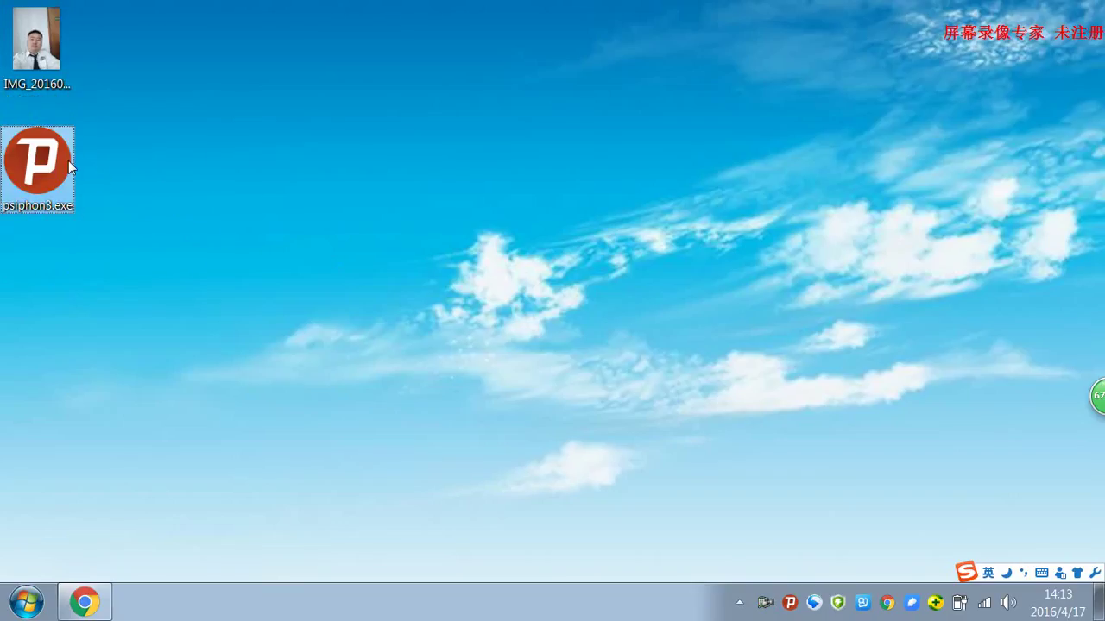
{"action": "double_click", "coordinate": [73, 162]}
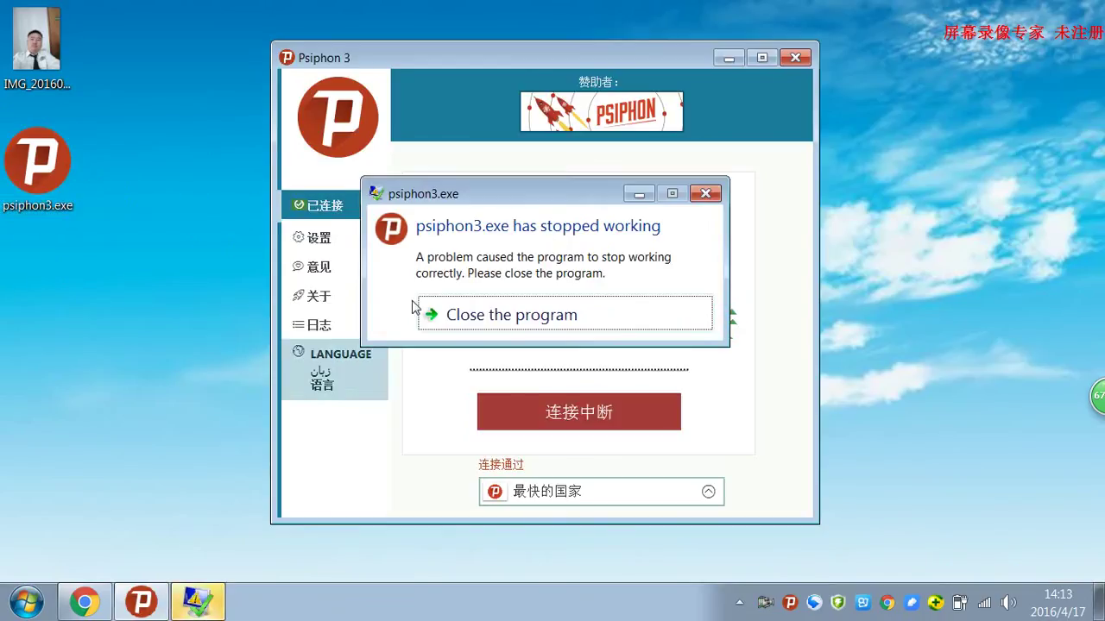
{"action": "left_click", "coordinate": [444, 312]}
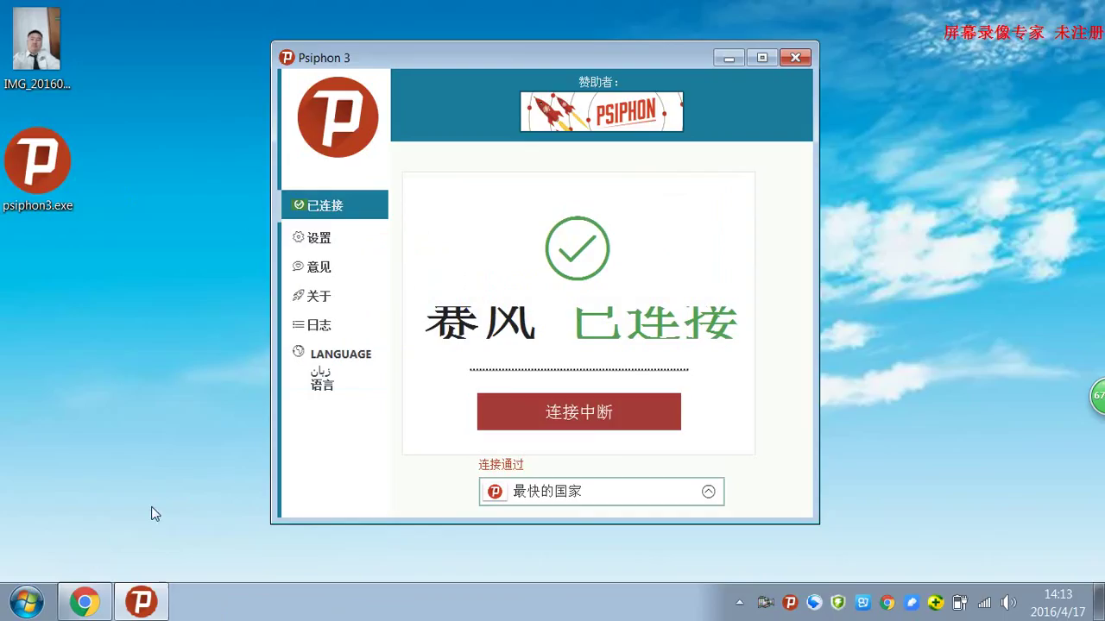
Search Windows for "internet option" and open Internet Options.
{"action": "left_click", "coordinate": [33, 601]}
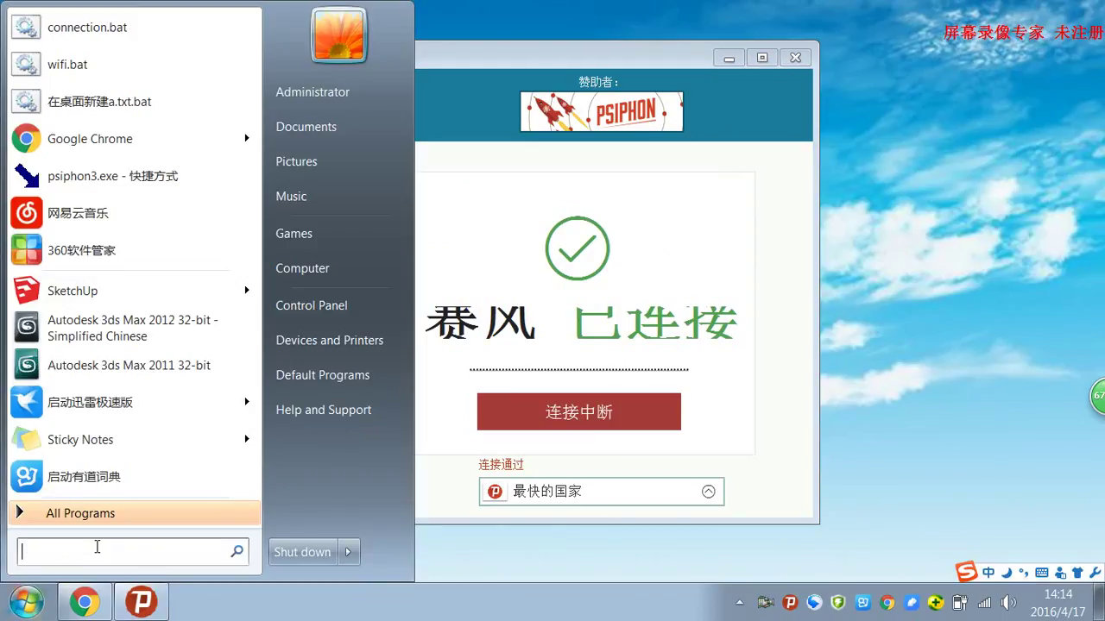
{"action": "type", "text": "internet"}
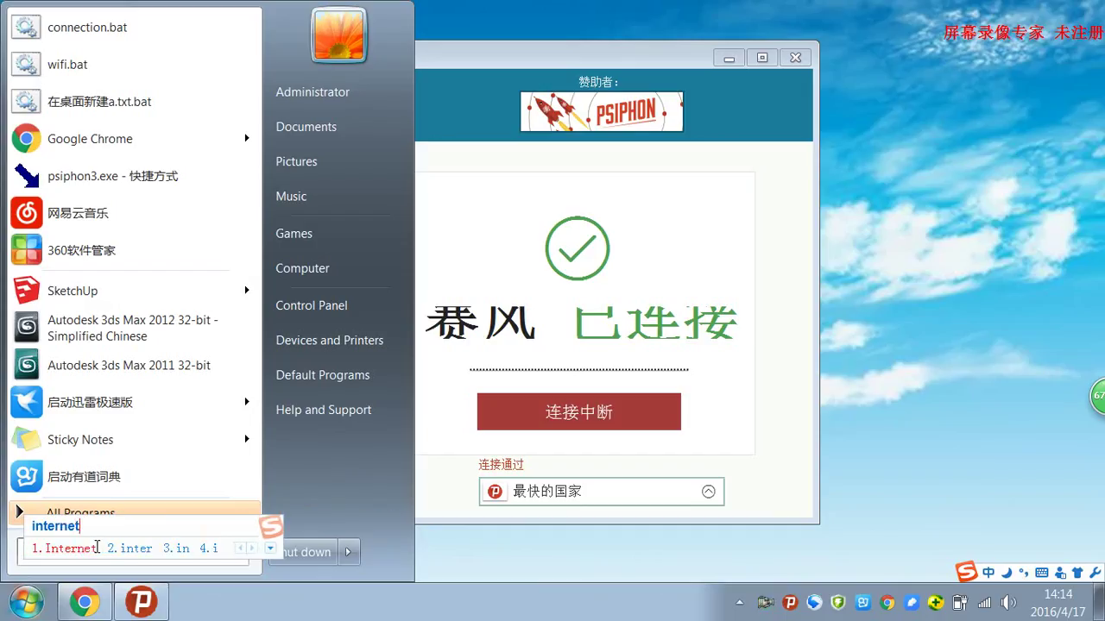
{"action": "key", "text": "shift"}
{"action": "type", "text": "option"}
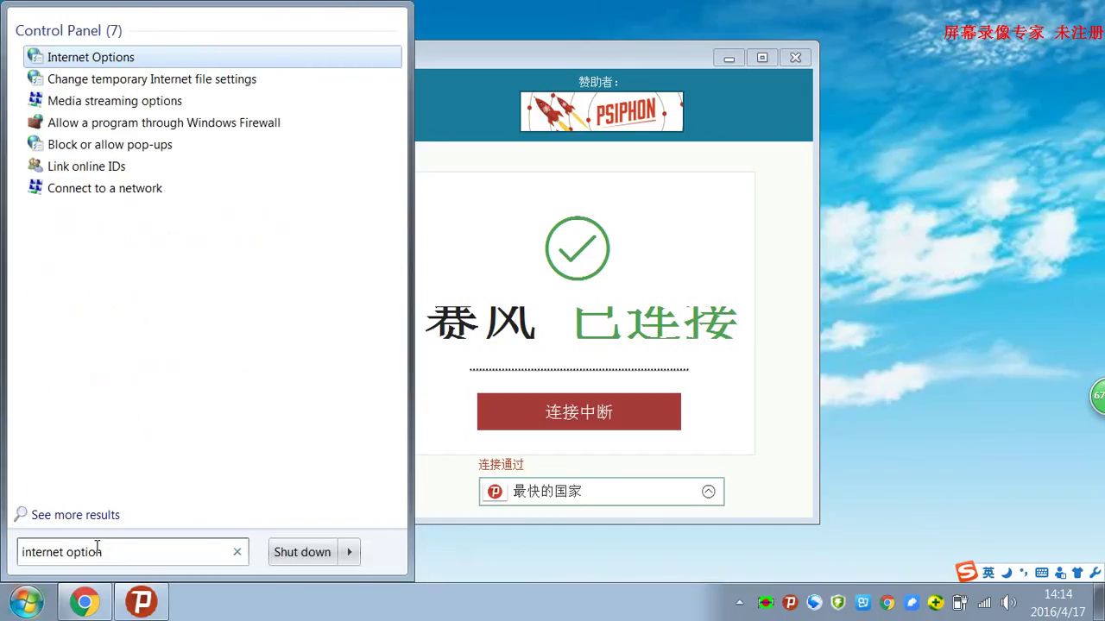
{"action": "key", "text": "Return"}
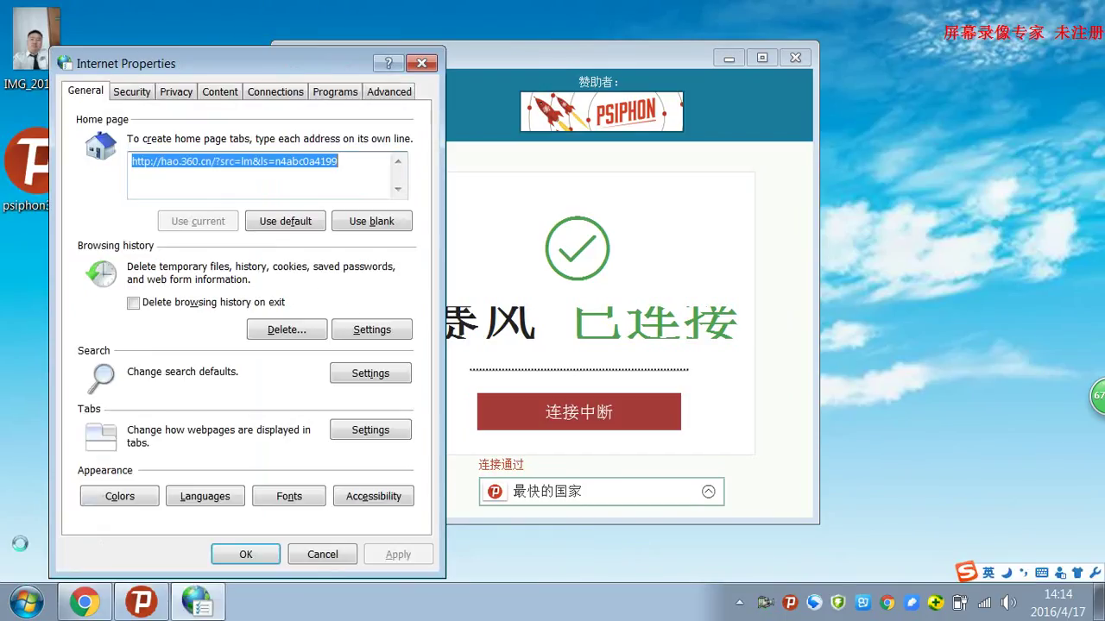
Enable the proxy server for the LAN and look up the HTTP proxy port in the advanced proxy settings.
{"action": "left_click", "coordinate": [275, 93]}
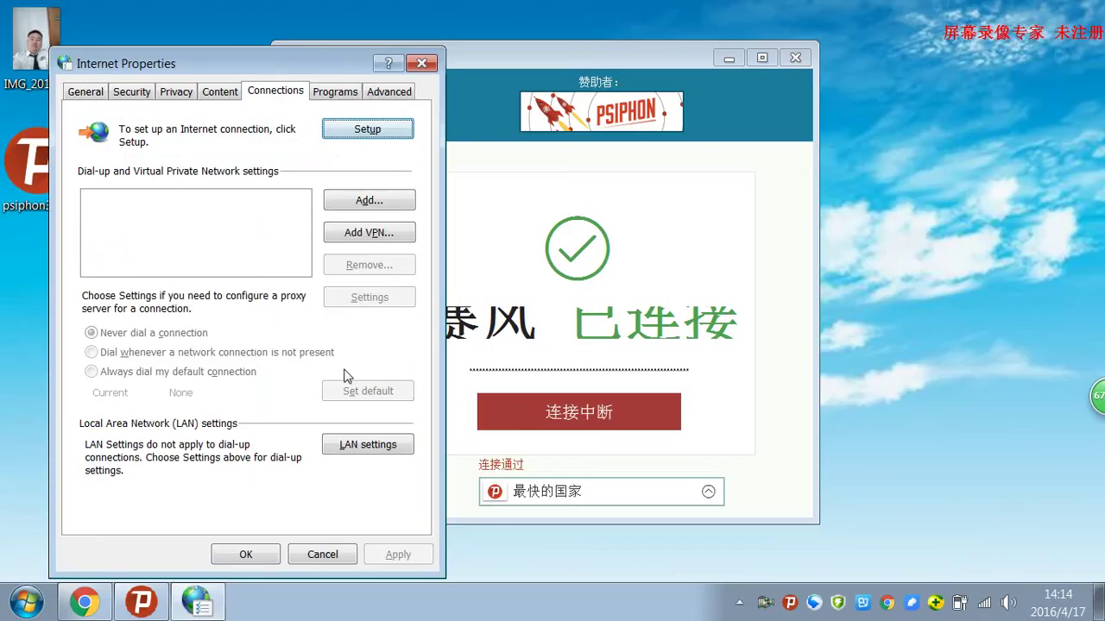
{"action": "left_click", "coordinate": [351, 446]}
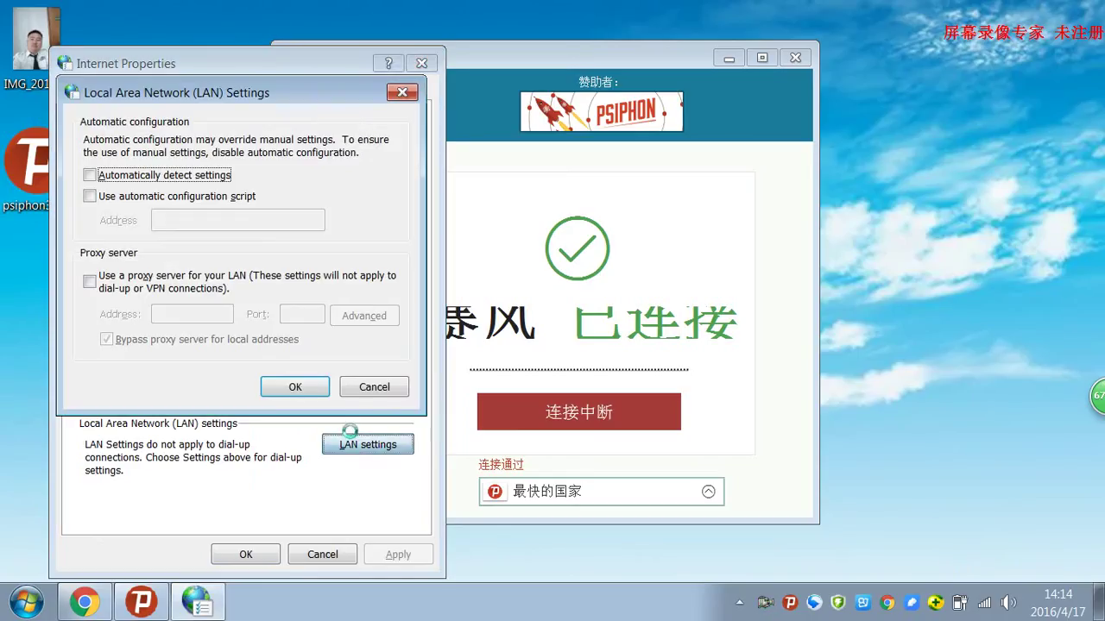
{"action": "left_click", "coordinate": [155, 283]}
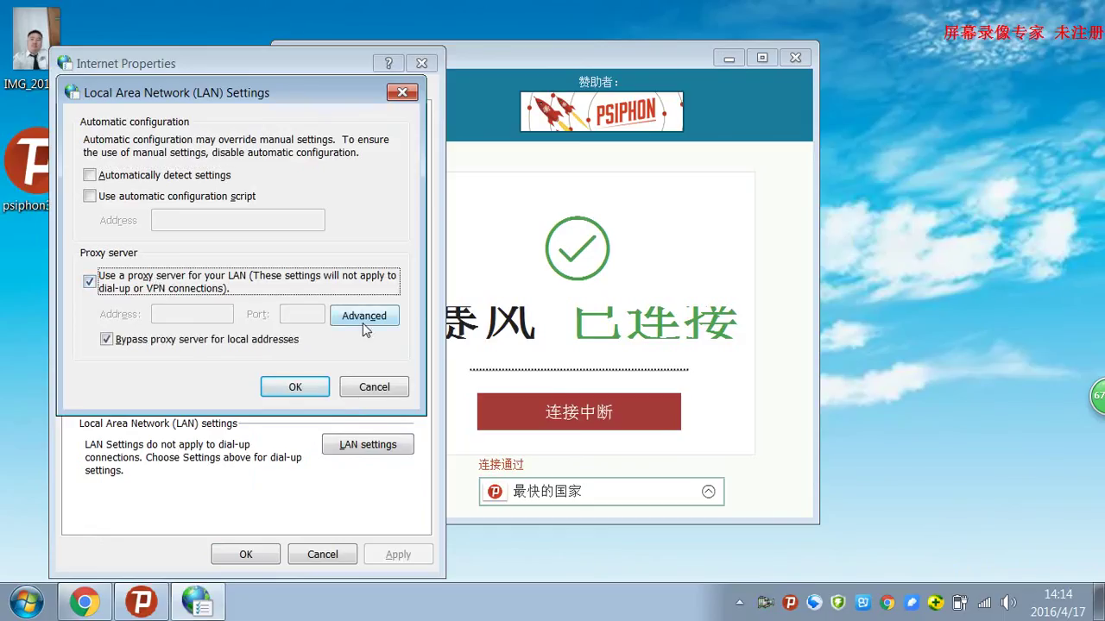
{"action": "left_click", "coordinate": [364, 318]}
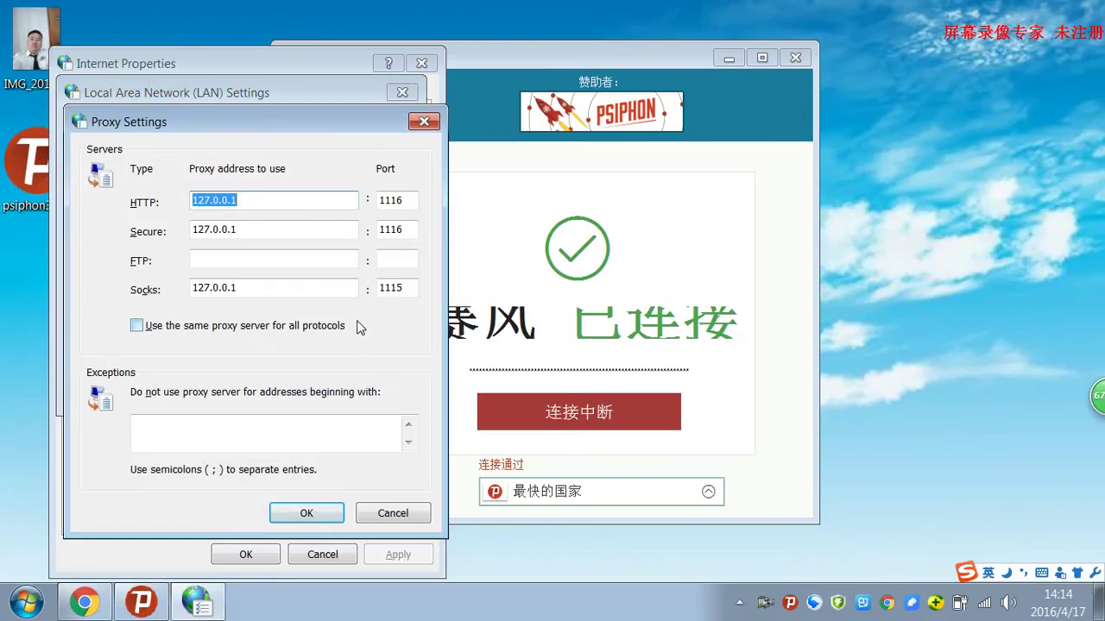
{"action": "left_click_drag", "start_coordinate": [410, 201], "coordinate": [374, 202]}
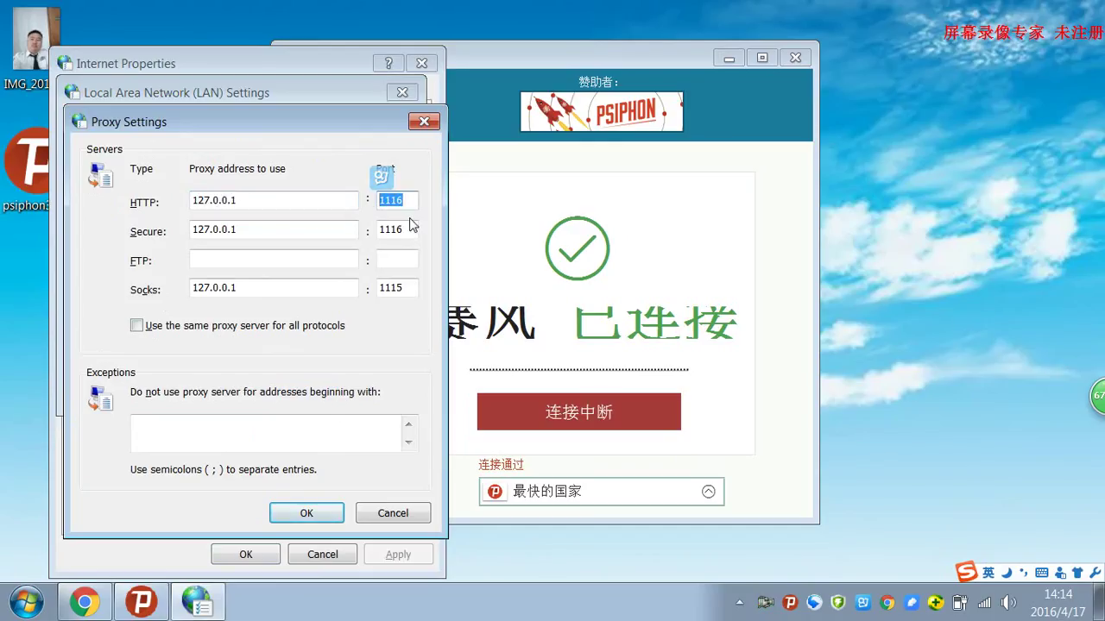
Switch to Chrome and open the proxy profile in the SwitchyOmega options.
{"action": "key", "text": "alt+Tab"}
{"action": "key", "text": "alt+Tab"}
{"action": "key", "text": "alt+Tab"}
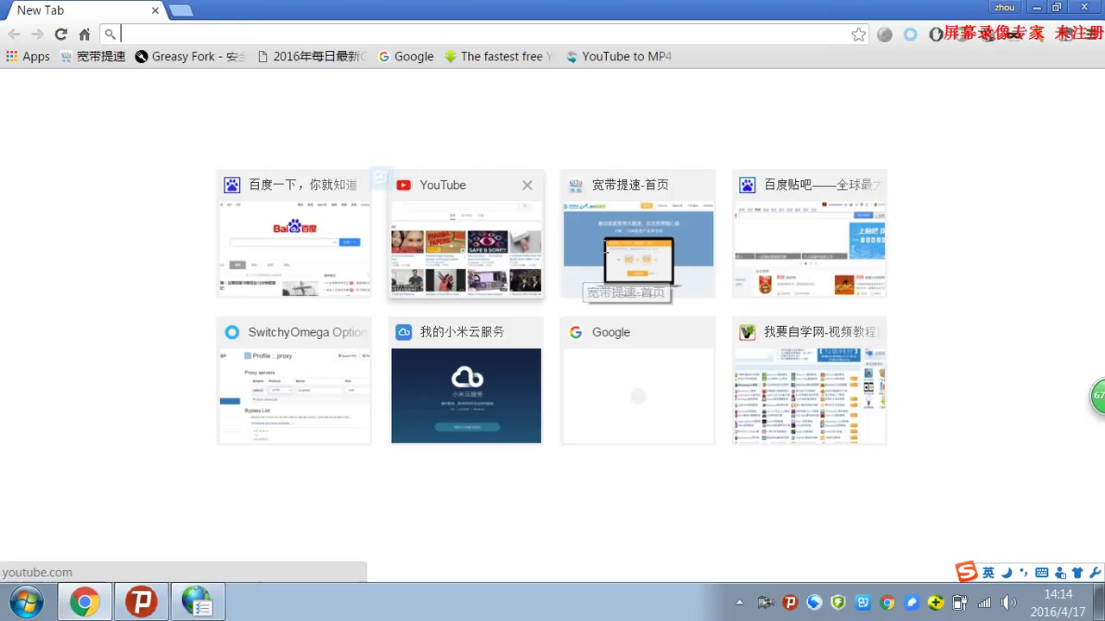
{"action": "right_click", "coordinate": [910, 36]}
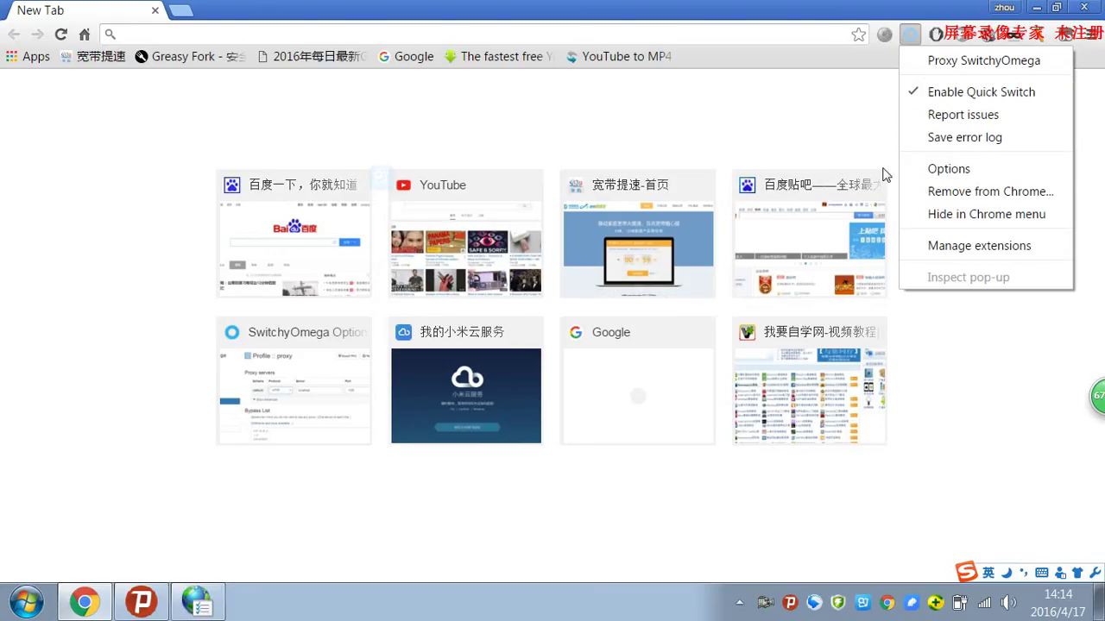
{"action": "left_click", "coordinate": [931, 169]}
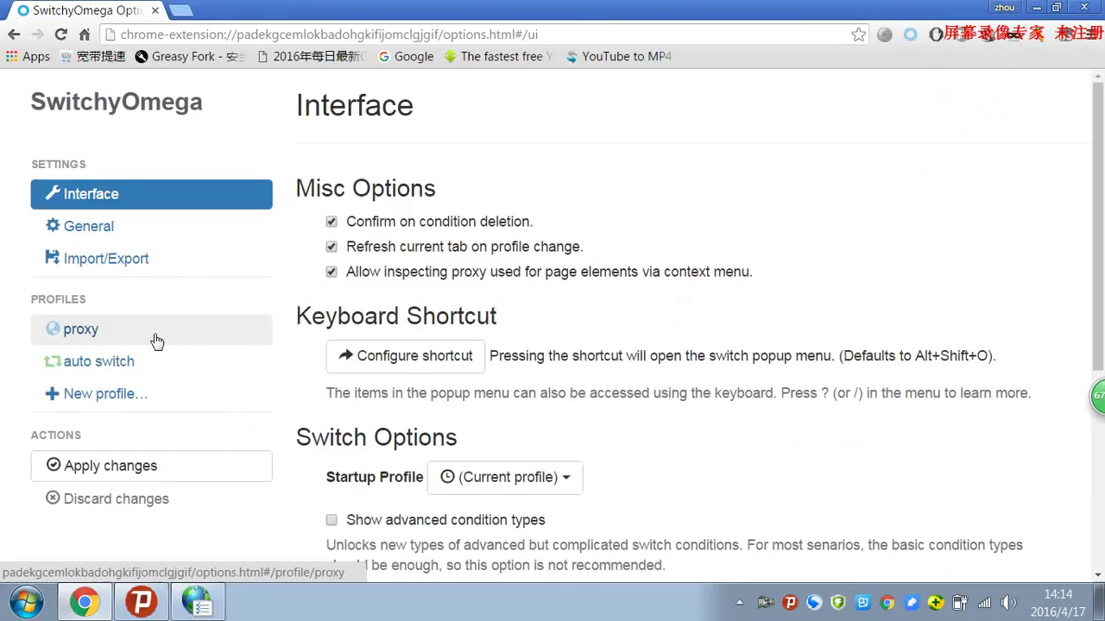
{"action": "left_click", "coordinate": [116, 332]}
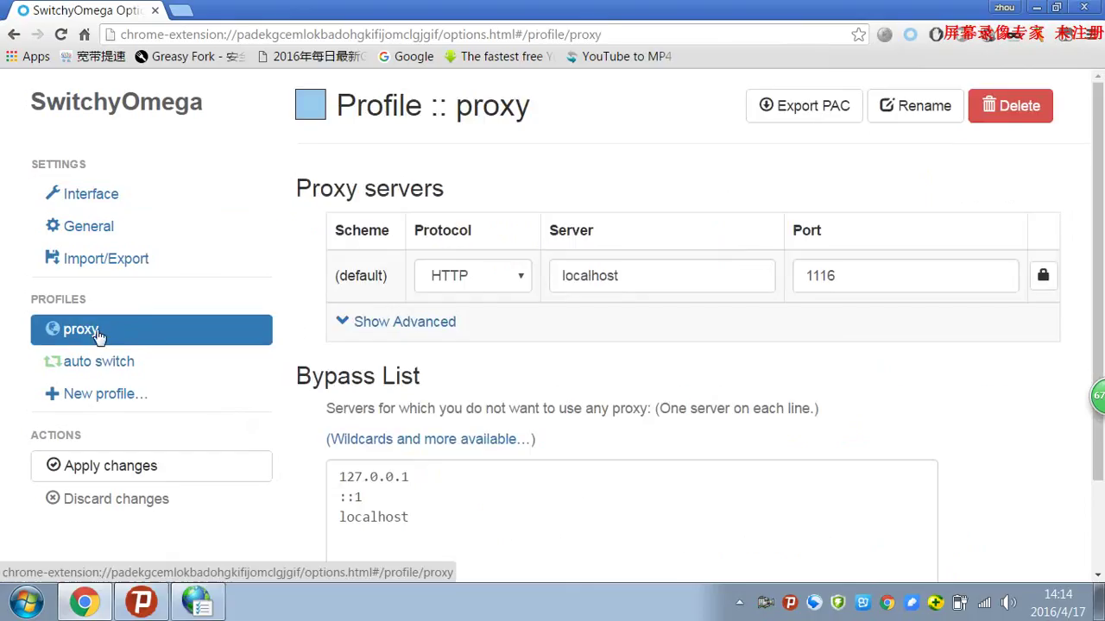
Check the protocol, server and port entries of the proxy profile's default scheme.
{"action": "left_click", "coordinate": [521, 278]}
{"action": "left_click", "coordinate": [521, 278]}
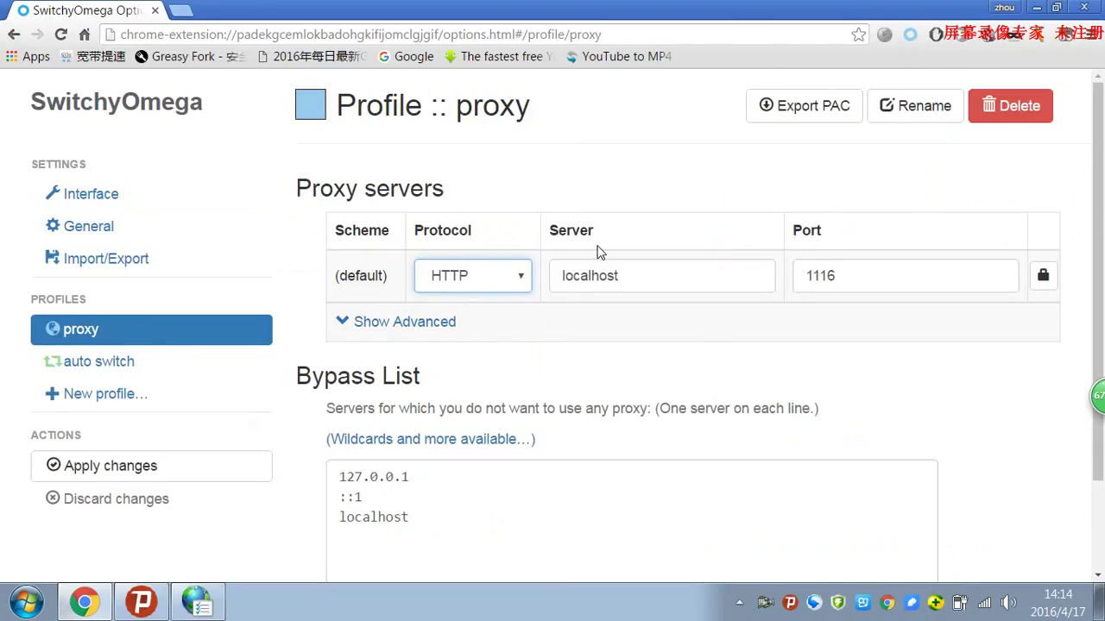
{"action": "left_click_drag", "start_coordinate": [630, 279], "coordinate": [541, 278]}
{"action": "left_click", "coordinate": [644, 276]}
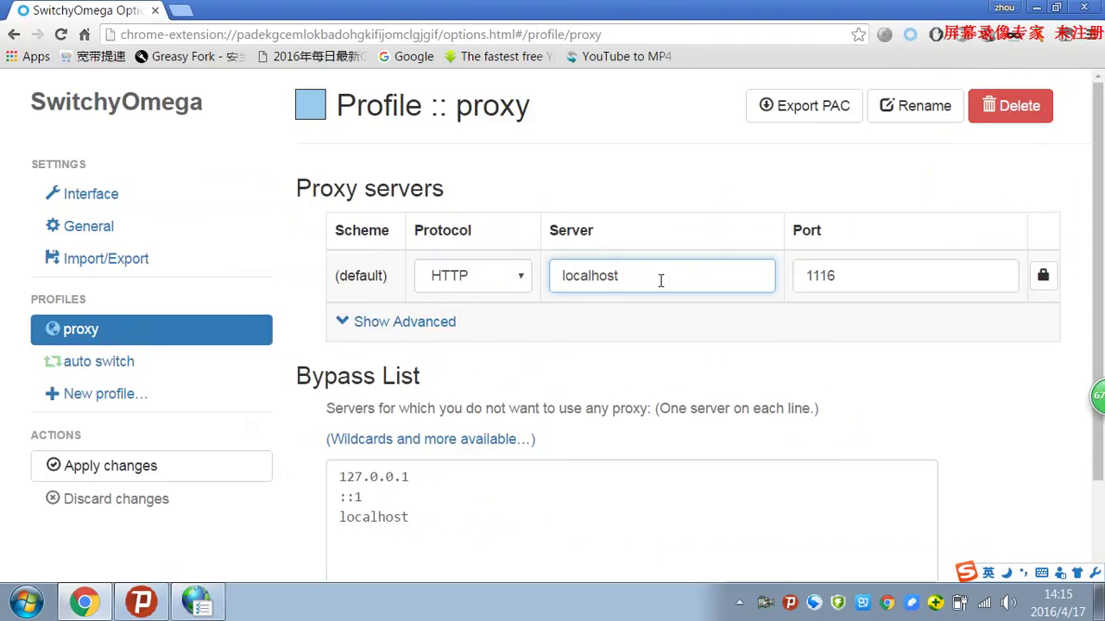
{"action": "double_click", "coordinate": [837, 278]}
Compare the profile's port with the HTTP port in the Windows proxy settings, and apply the profile changes.
{"action": "key", "text": "alt+Tab"}
{"action": "key", "text": "alt+Tab"}
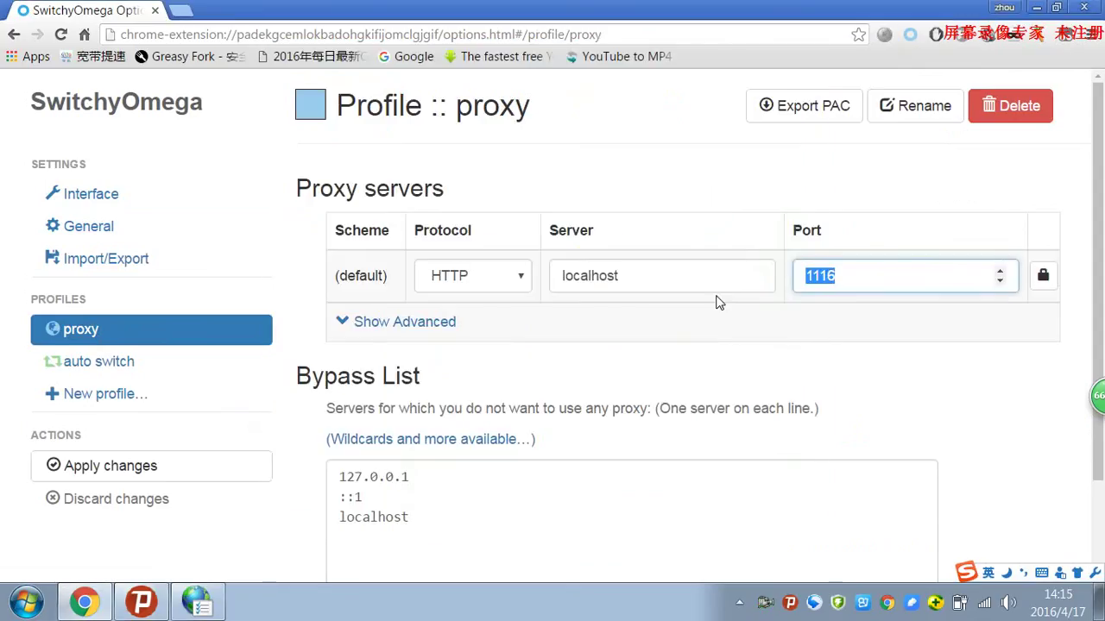
{"action": "key", "text": "alt+Tab"}
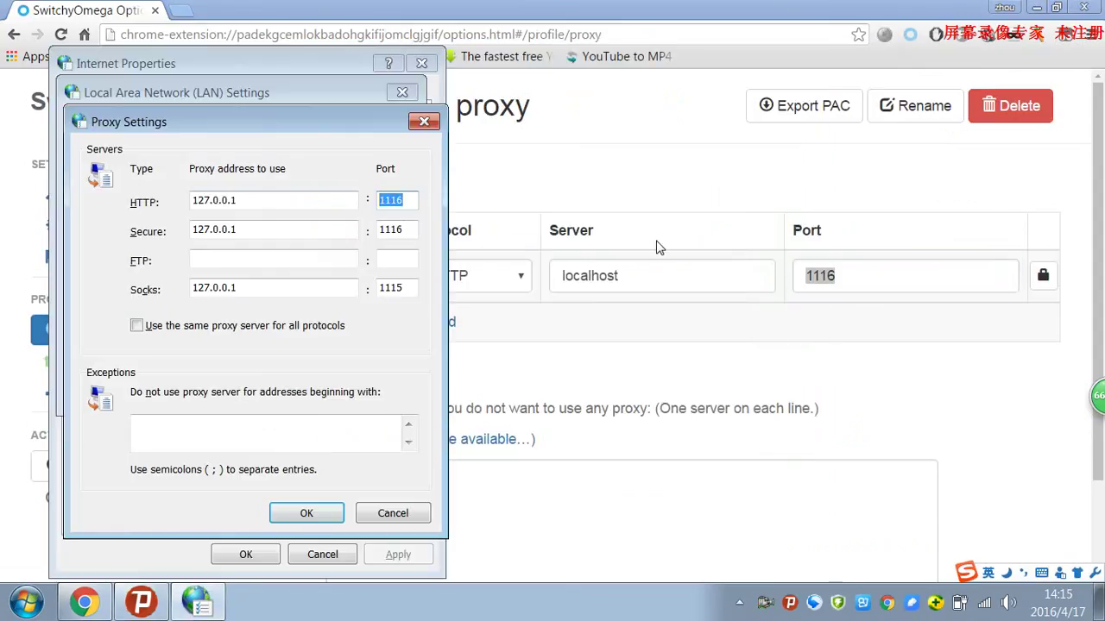
{"action": "left_click", "coordinate": [846, 274]}
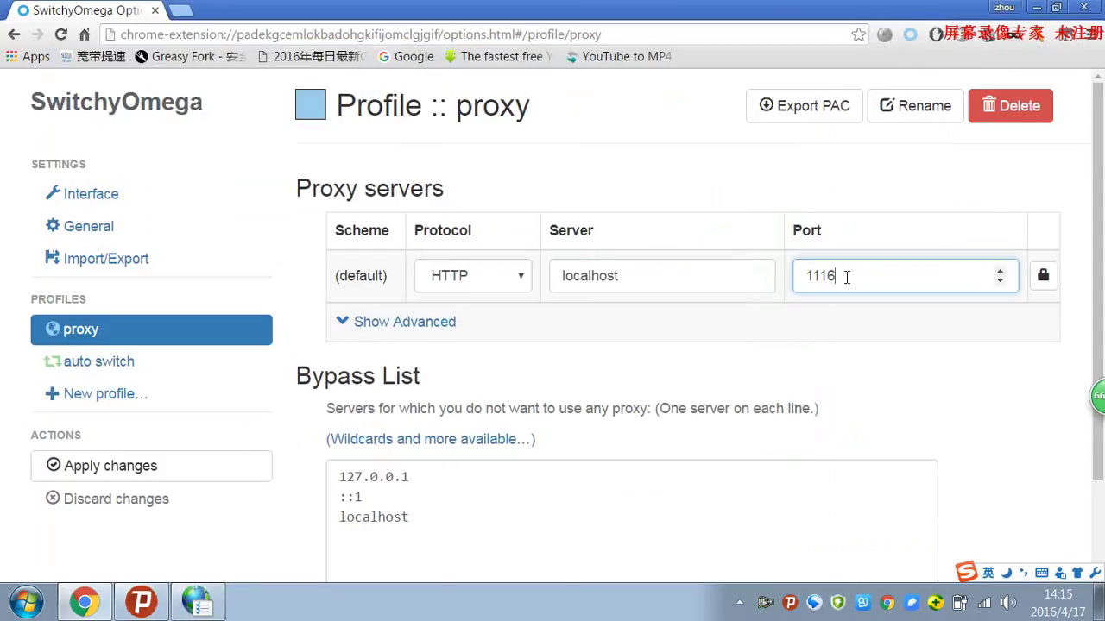
{"action": "key", "text": "alt+Tab"}
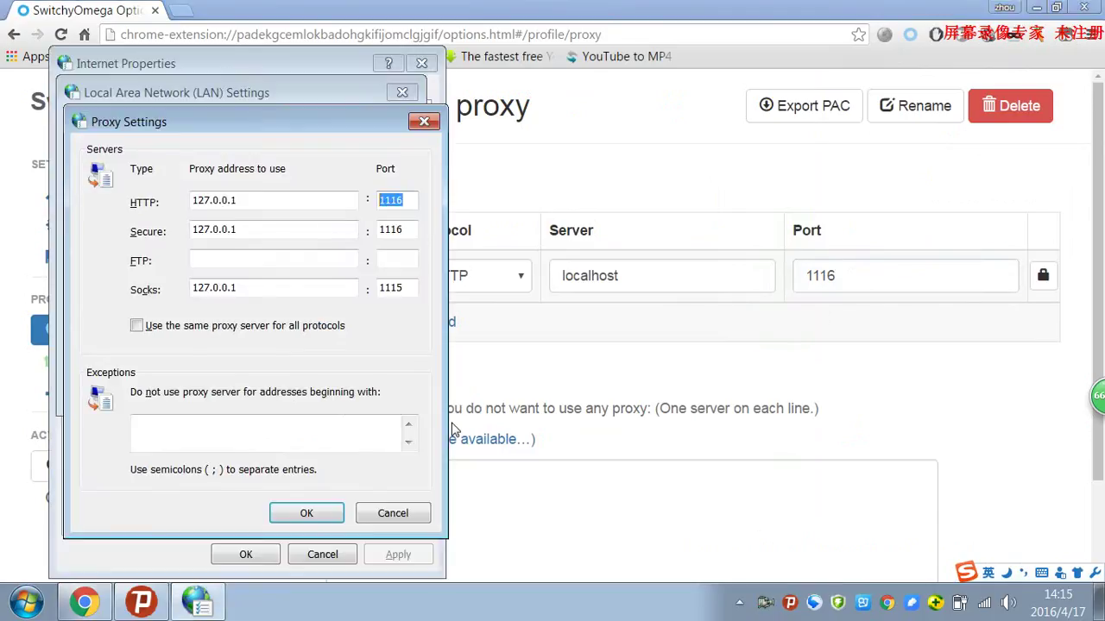
{"action": "key", "text": "alt+Tab"}
{"action": "left_click", "coordinate": [147, 467]}
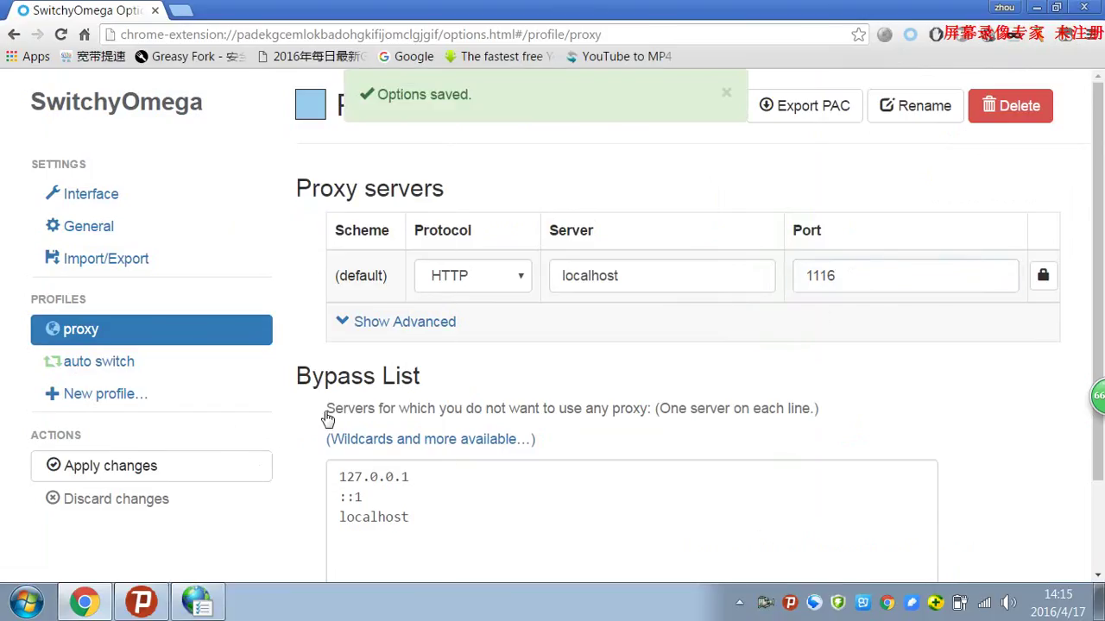
Turn Quick Switch off and on again in SwitchyOmega's Interface settings, keeping auto switch under Not Cycled Profiles.
{"action": "left_click", "coordinate": [159, 195]}
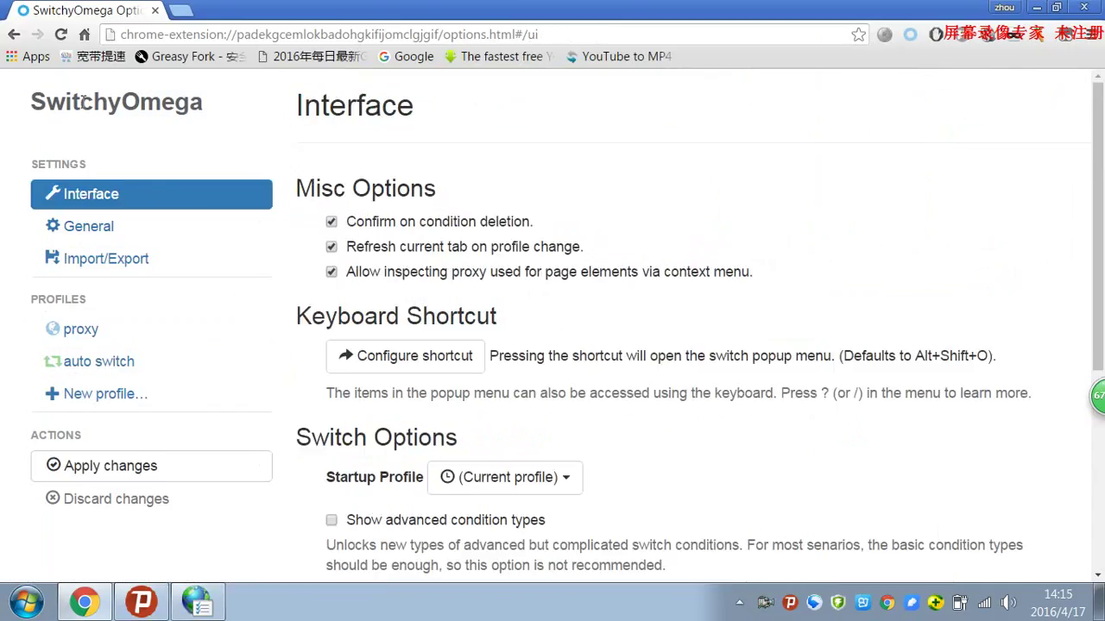
{"action": "left_click_drag", "start_coordinate": [32, 101], "coordinate": [214, 111]}
{"action": "left_click", "coordinate": [290, 139]}
{"action": "scroll", "coordinate": [596, 323], "scroll_direction": "down", "scroll_amount": 2}
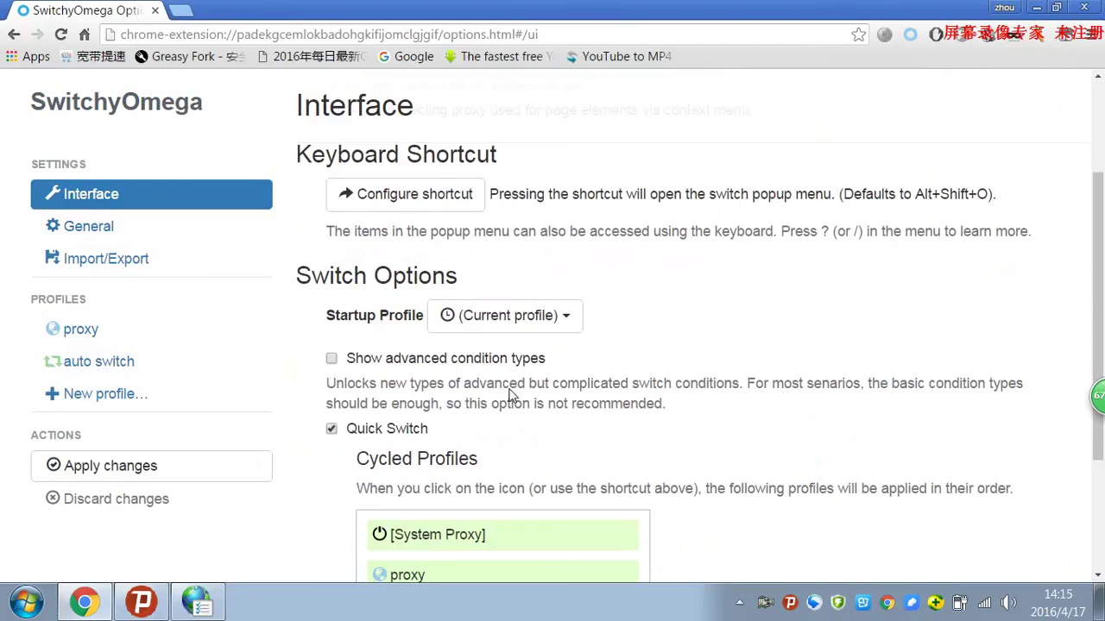
{"action": "scroll", "coordinate": [619, 411], "scroll_direction": "down", "scroll_amount": 2}
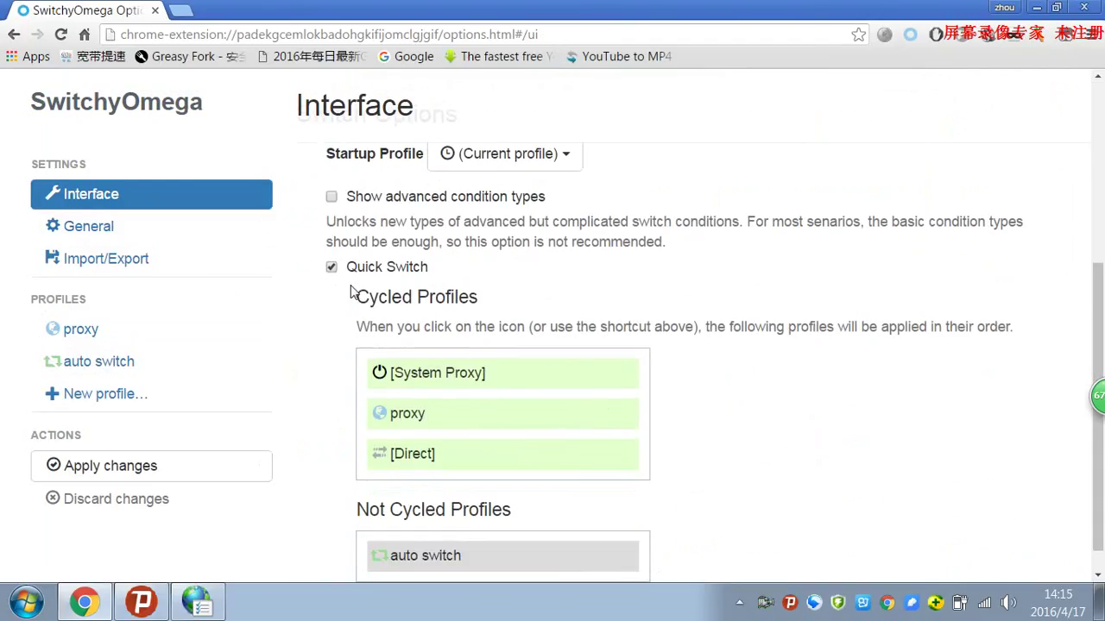
{"action": "left_click", "coordinate": [332, 268]}
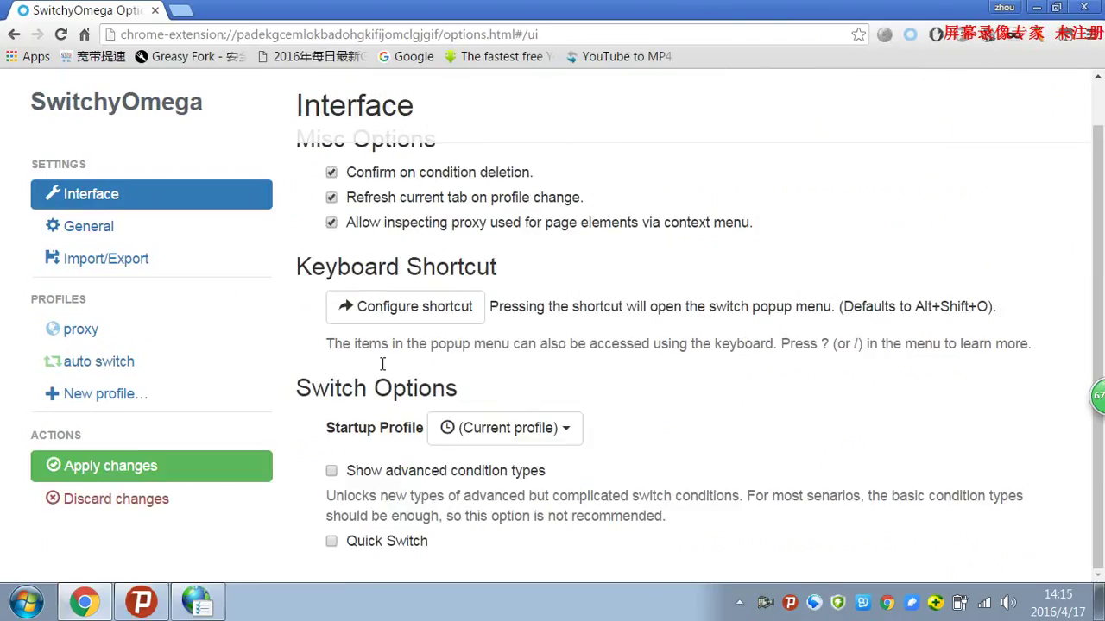
{"action": "left_click", "coordinate": [361, 541]}
{"action": "scroll", "coordinate": [487, 413], "scroll_direction": "down", "scroll_amount": 3}
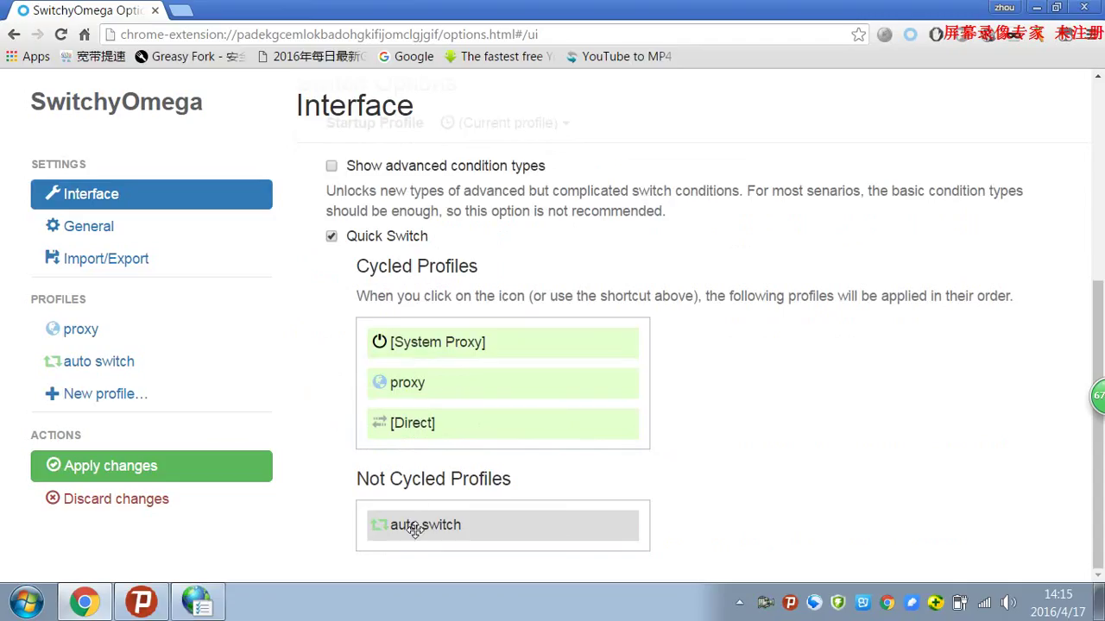
{"action": "left_click_drag", "start_coordinate": [407, 523], "coordinate": [432, 559]}
Return to the Windows proxy settings, turn off the LAN proxy server and confirm all the open settings dialogs.
{"action": "key", "text": "alt+Tab"}
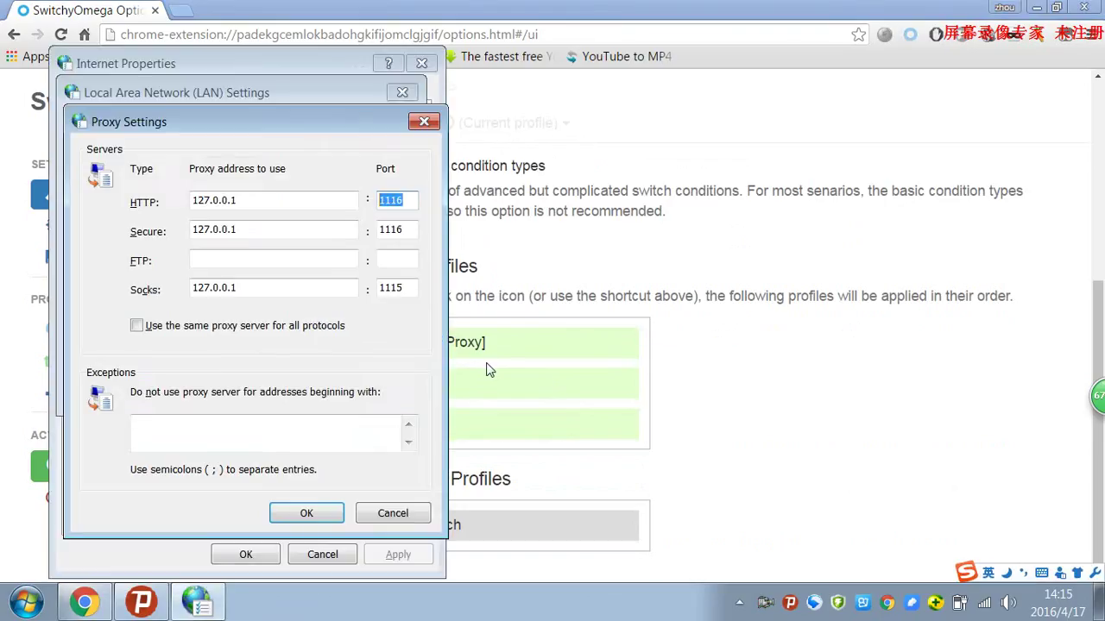
{"action": "left_click", "coordinate": [305, 513]}
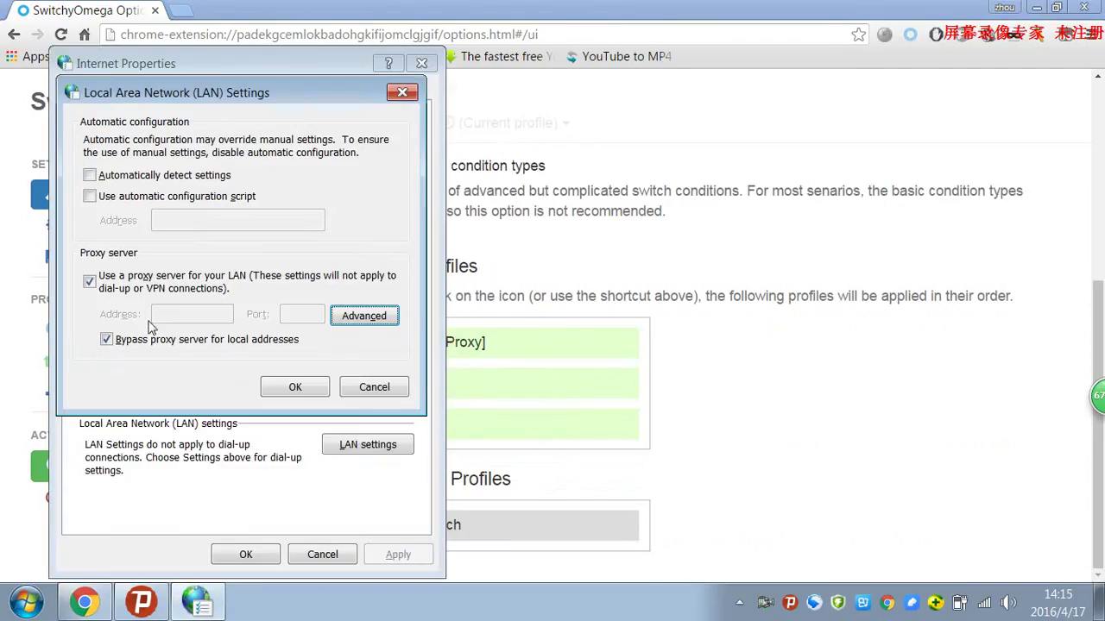
{"action": "left_click", "coordinate": [130, 292]}
{"action": "left_click", "coordinate": [296, 387]}
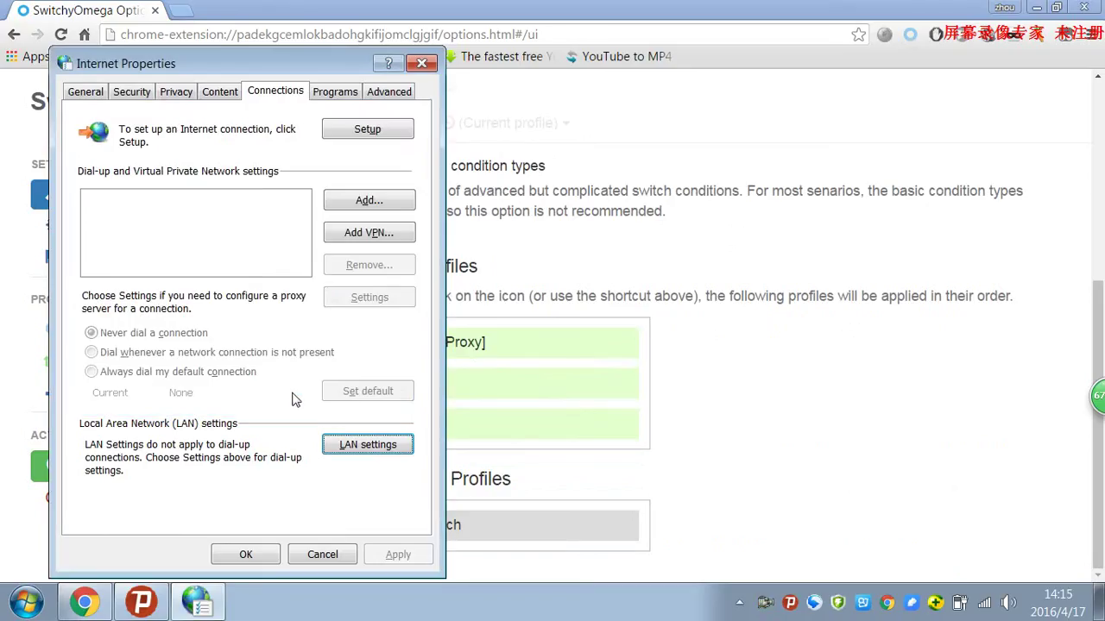
{"action": "left_click", "coordinate": [261, 553]}
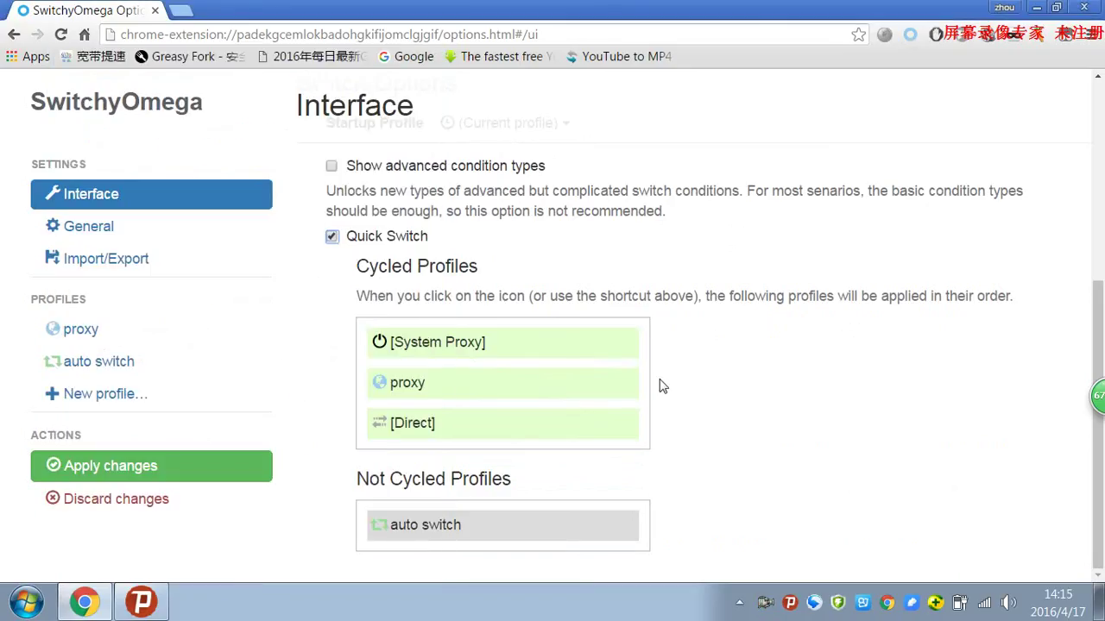
Load youtube.com in a new tab and cycle SwitchyOmega to the next Quick Switch profile.
{"action": "key", "text": "ctrl+t"}
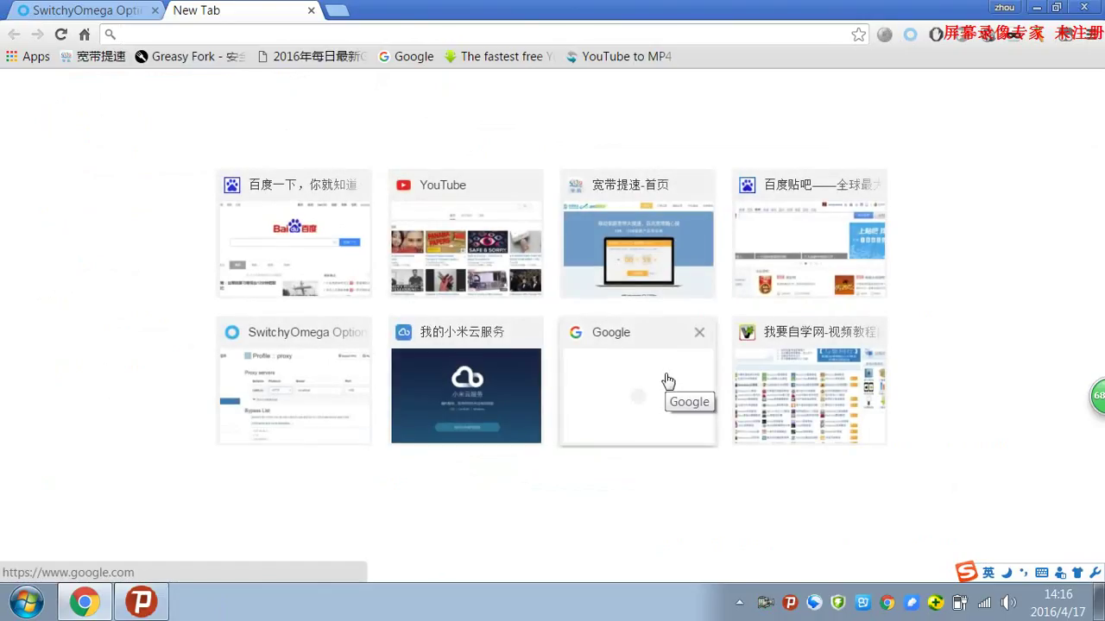
{"action": "type", "text": "youtube.com"}
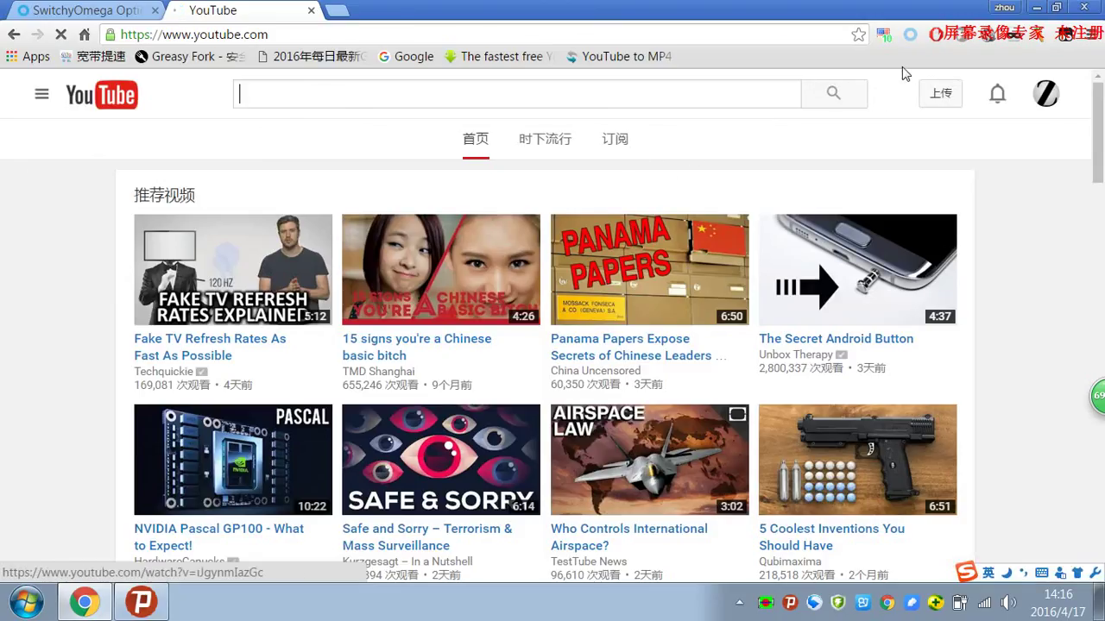
{"action": "left_click", "coordinate": [911, 35]}
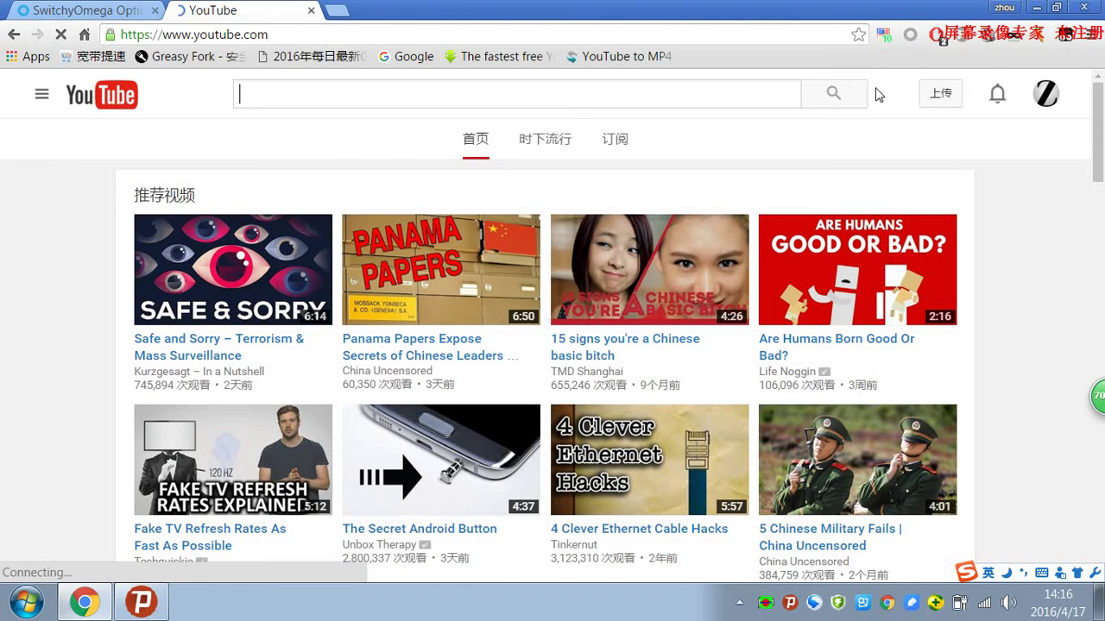
Load the Baidu home page in the same tab to test the connection with the switched profile.
{"action": "key", "text": "ctrl+l"}
{"action": "type", "text": "baidu"}
{"action": "key", "text": "Return"}
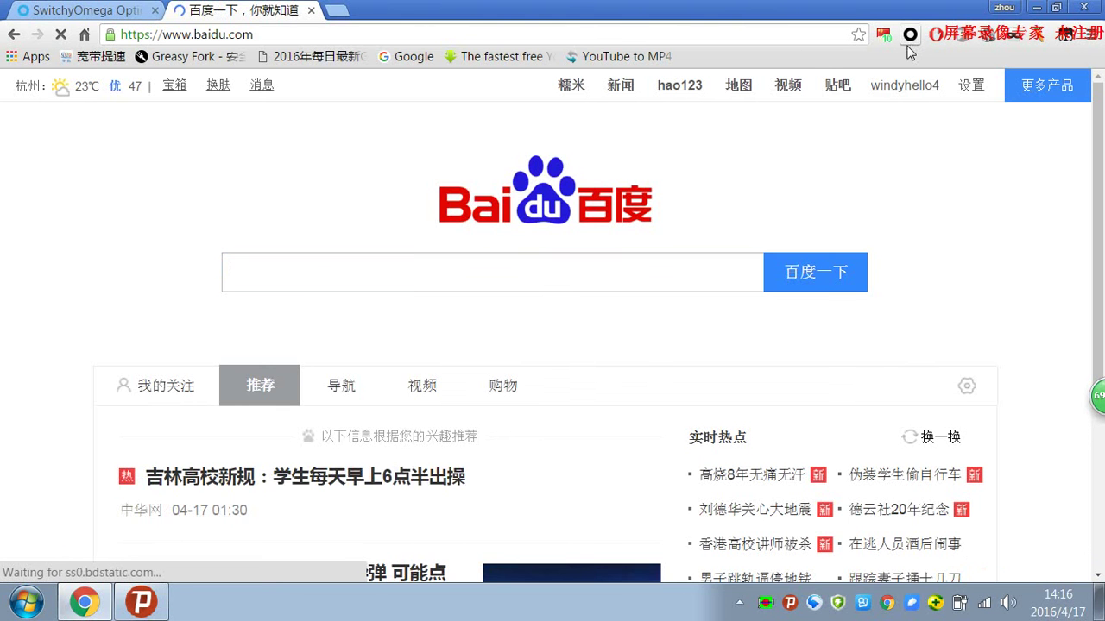
Switch away from the browser through the open windows and put Psiphon 3 away to reach the desktop.
{"action": "key", "text": "alt+Tab"}
{"action": "mouse_move", "coordinate": [884, 78]}
{"action": "key", "text": "alt+Tab"}
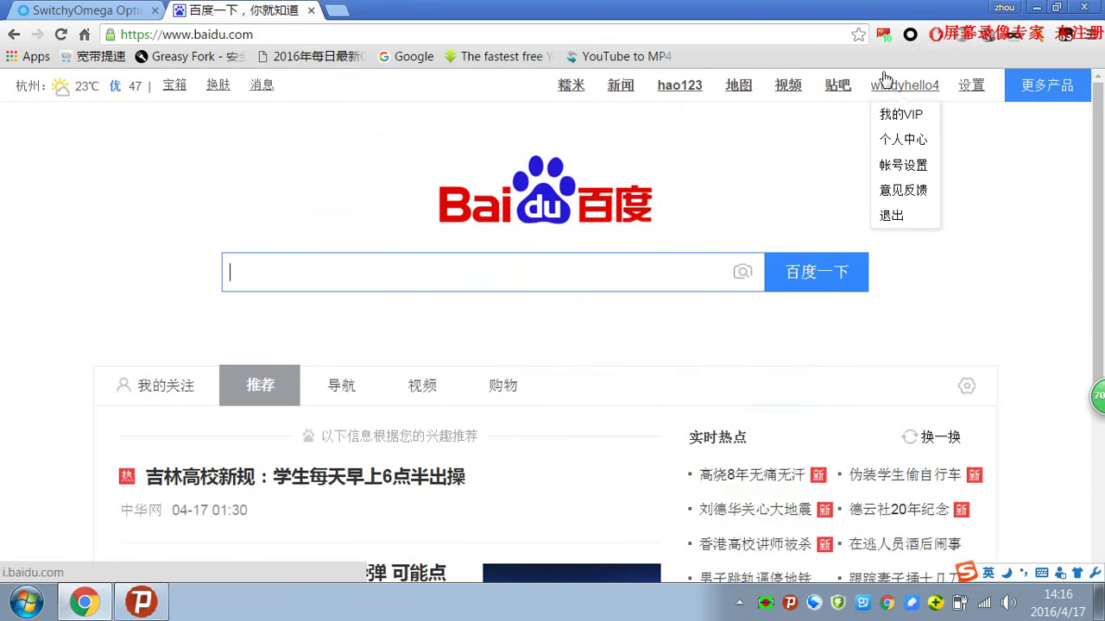
{"action": "key", "text": "alt+Tab"}
{"action": "key", "text": "alt+Tab"}
{"action": "key", "text": "alt+Tab"}
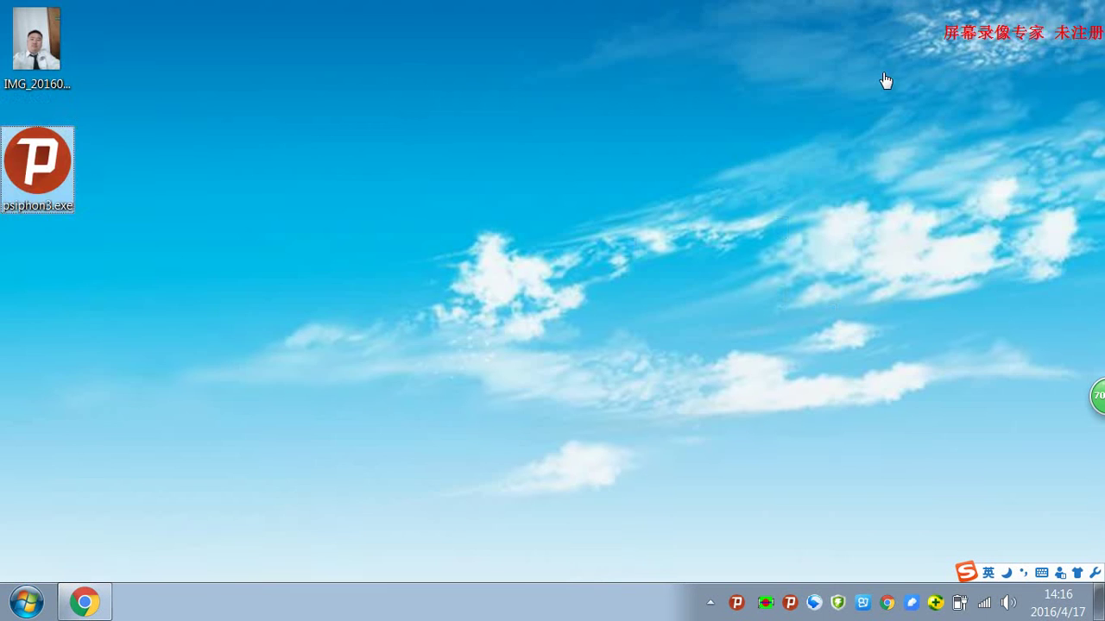
Search Windows for the internet connection settings and open the Internet Properties dialog at its connection options.
{"action": "key", "text": "super"}
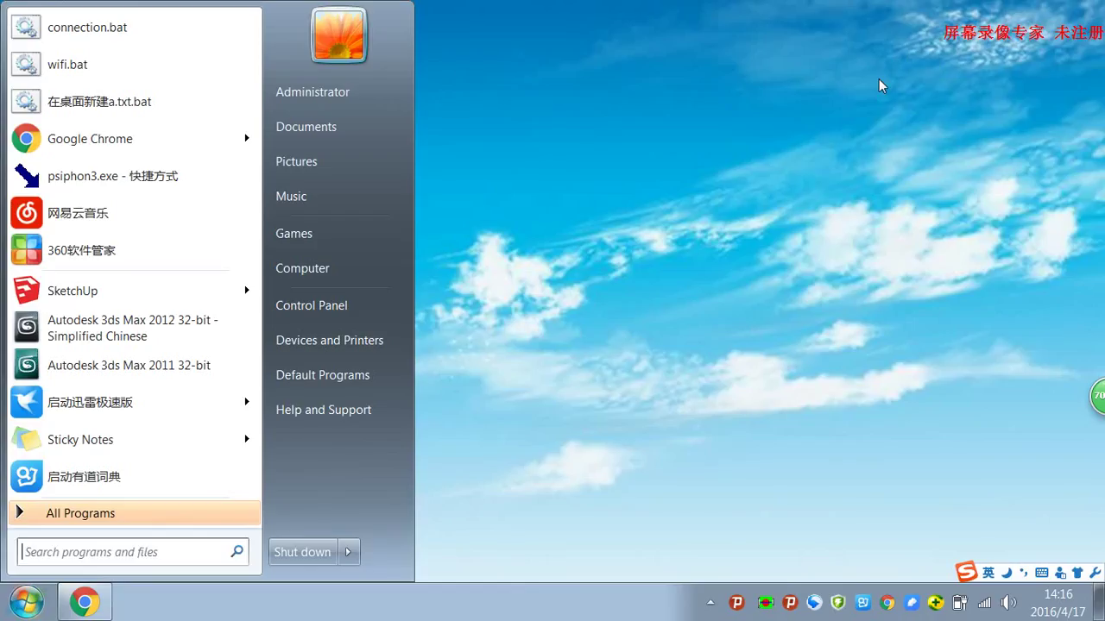
{"action": "type", "text": "rnet"}
{"action": "key", "text": "Escape"}
{"action": "key", "text": "Escape"}
{"action": "key", "text": "super"}
{"action": "key", "text": "Down"}
{"action": "key", "text": "Return"}
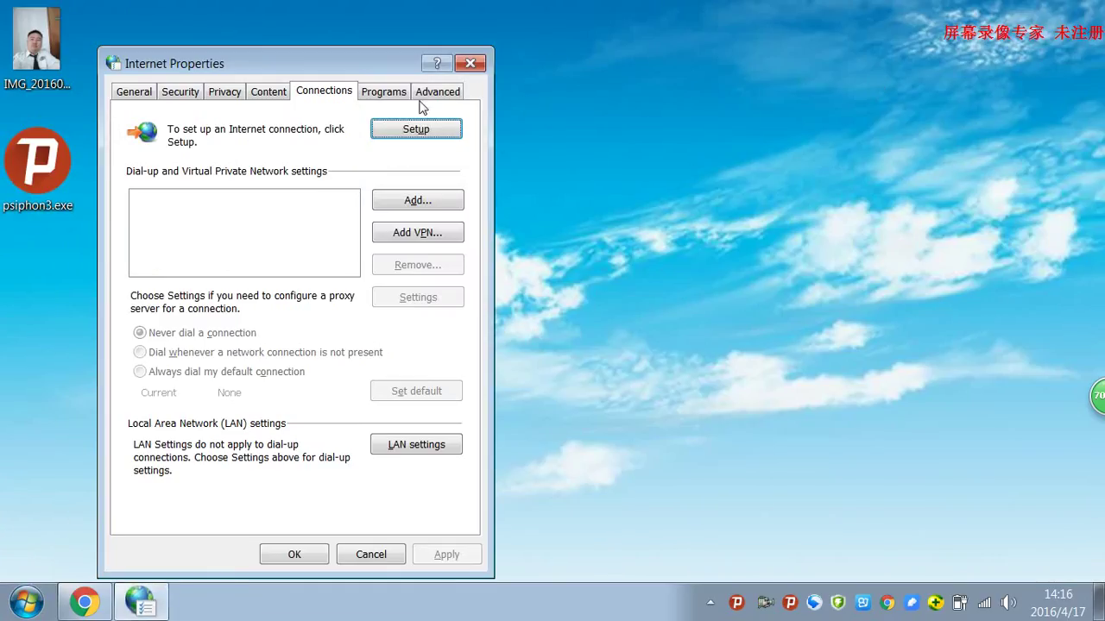
Turn the LAN proxy server on and off again in the LAN settings, leaving it off, and confirm both dialogs.
{"action": "left_click", "coordinate": [419, 444]}
{"action": "left_click", "coordinate": [203, 288]}
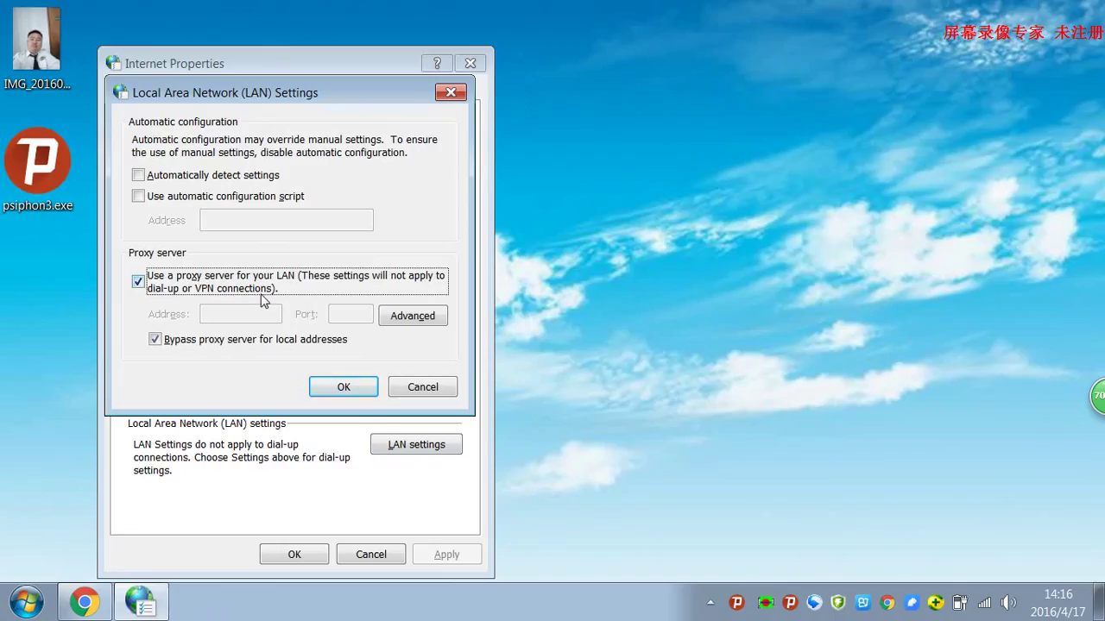
{"action": "left_click", "coordinate": [186, 288]}
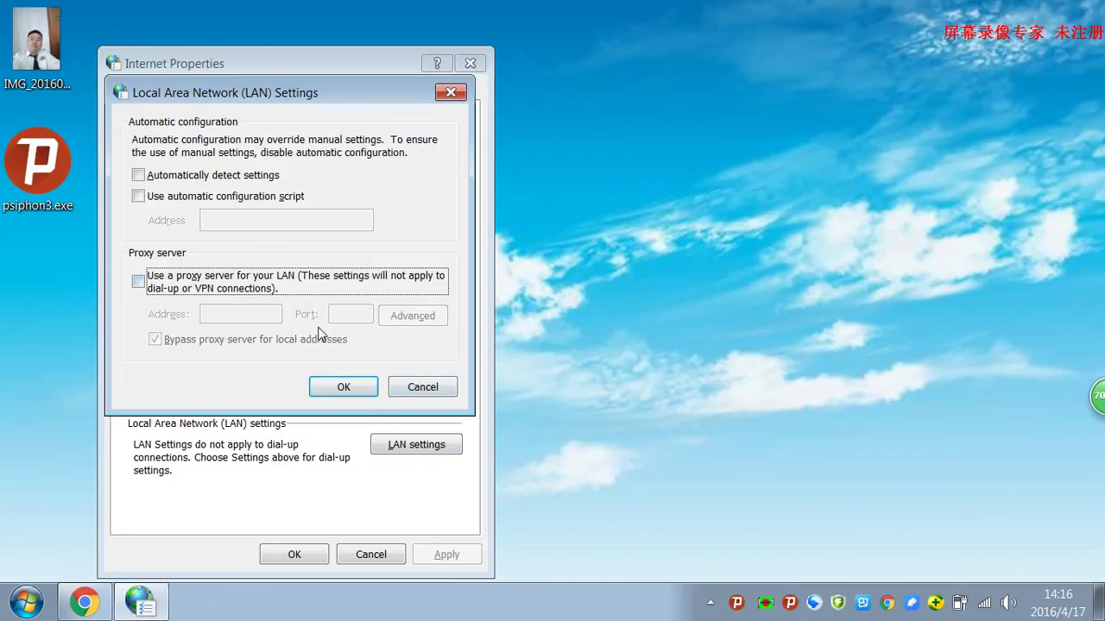
{"action": "left_click", "coordinate": [371, 387]}
{"action": "left_click", "coordinate": [314, 561]}
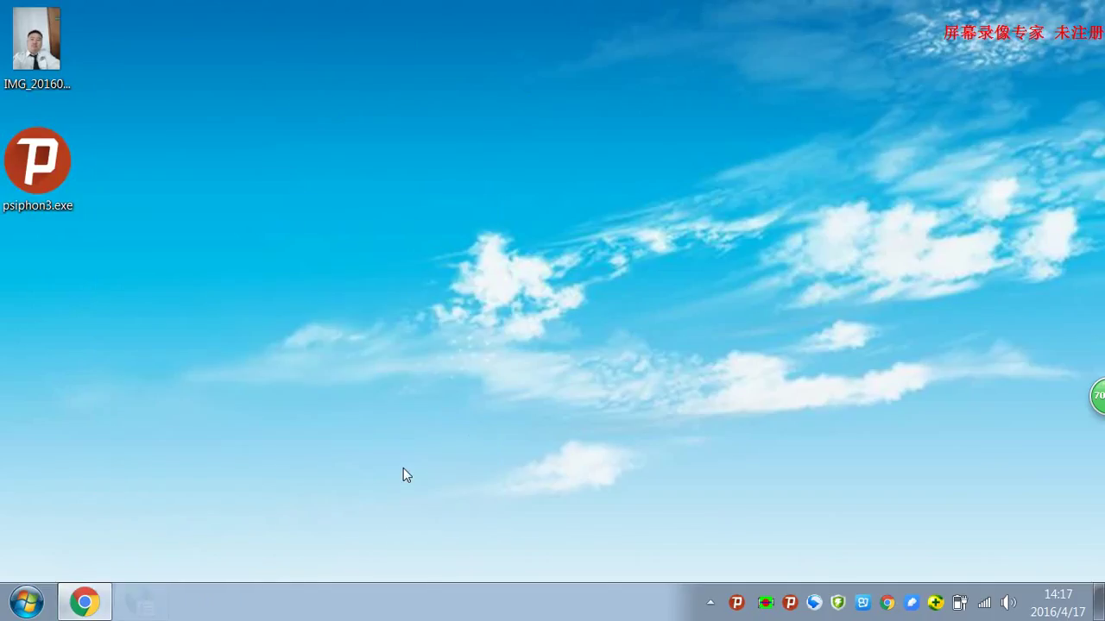